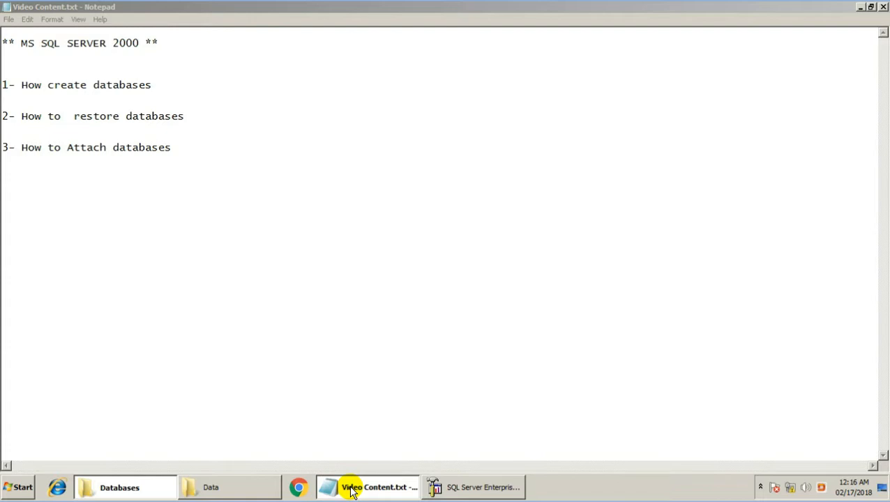
Look through the backup files in C:\Installer\Databases and the MDF and LDF files in C:\Installer\MS SQL Running Data
click(166, 491)
click(253, 188)
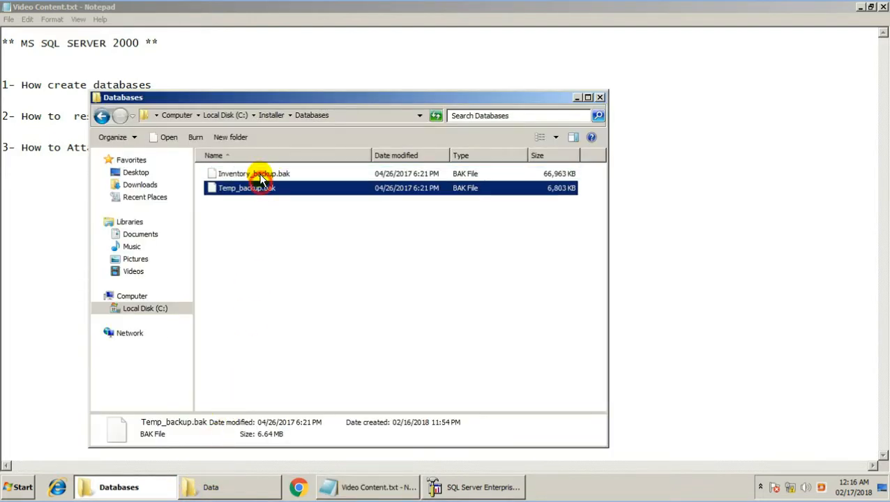
click(265, 115)
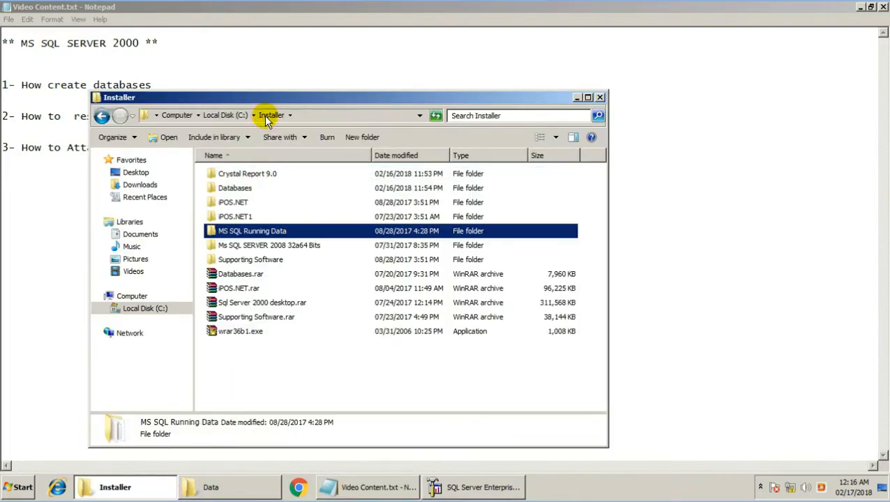
double_click(272, 233)
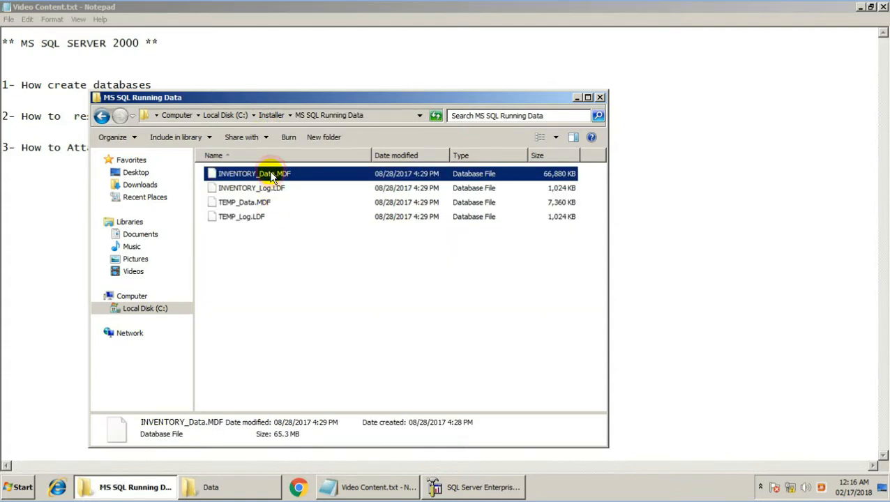
key(Down)
key(Down)
key(Up)
key(Up)
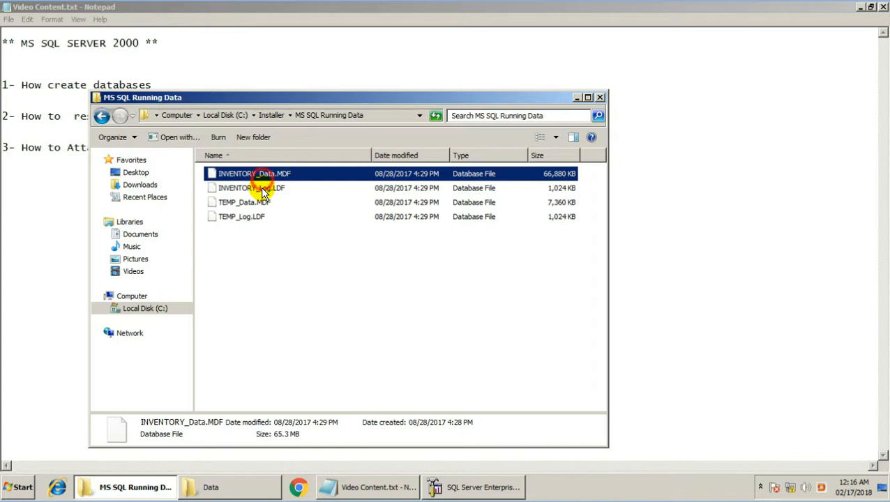
Compare the Inventory and Temp data and log files in SQL Server's MSSQL\Data folder with those in MS SQL Running Data
key(alt+Tab)
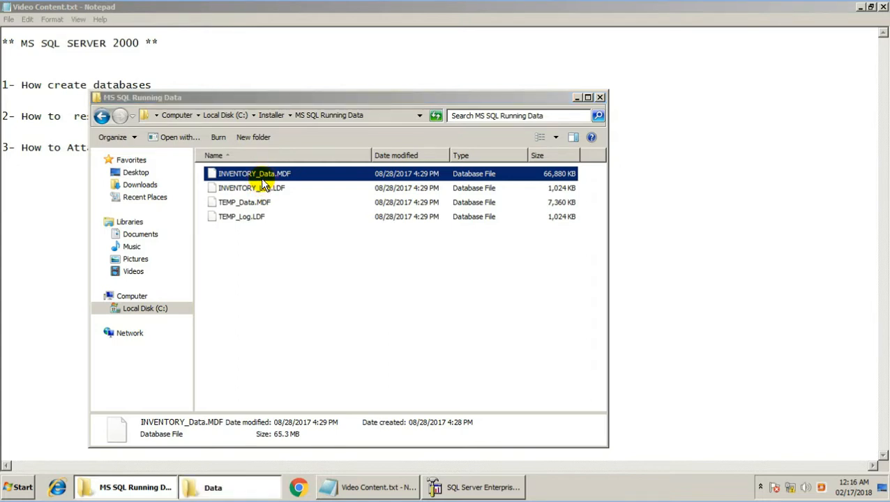
click(237, 477)
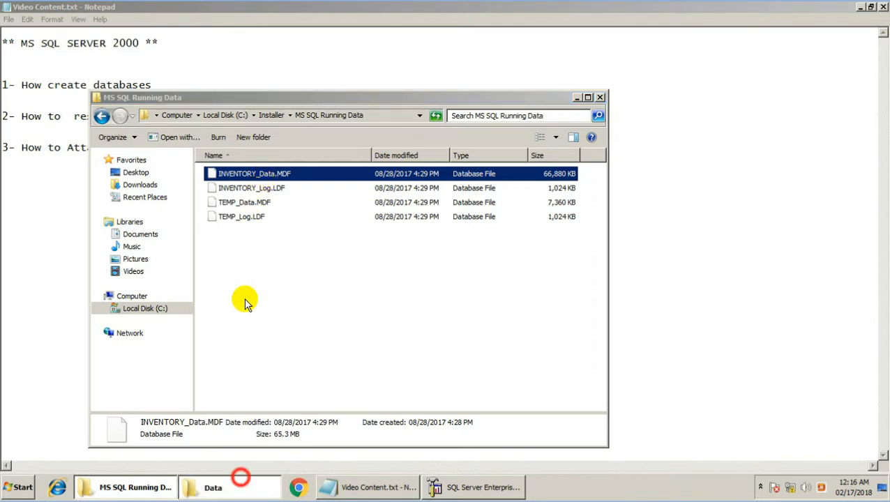
click(176, 116)
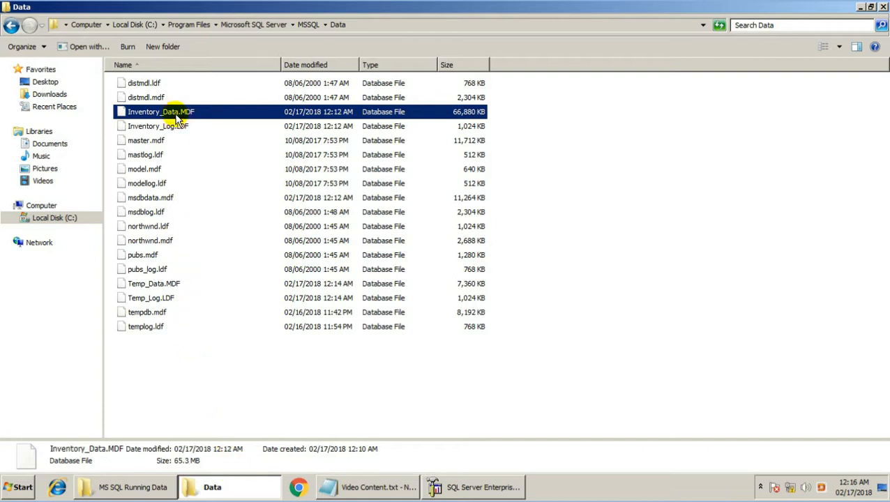
ctrl+click(180, 128)
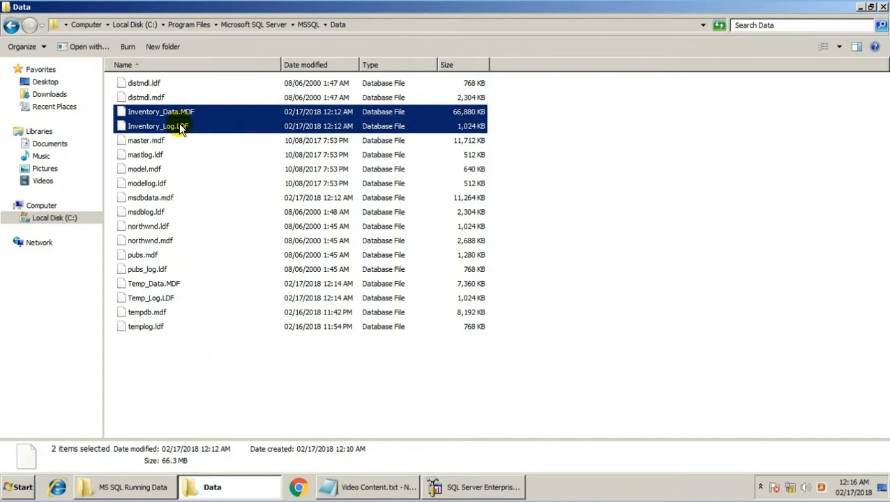
ctrl+click(166, 284)
ctrl+click(170, 299)
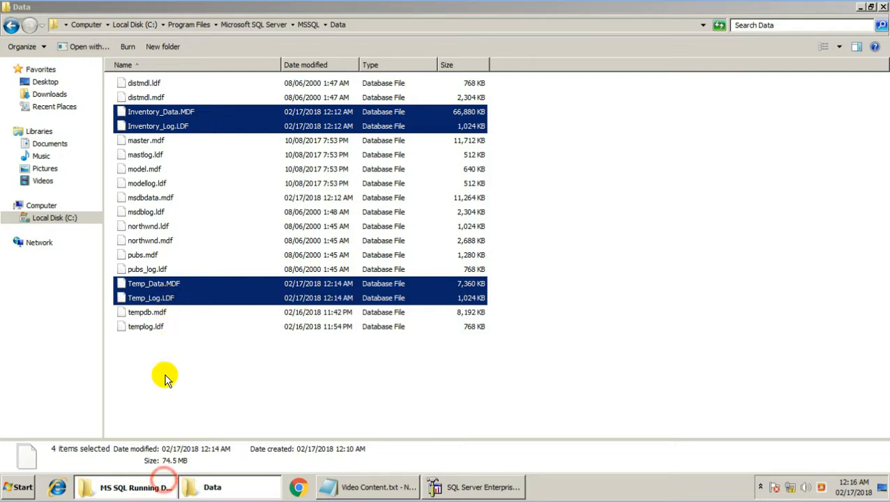
click(160, 486)
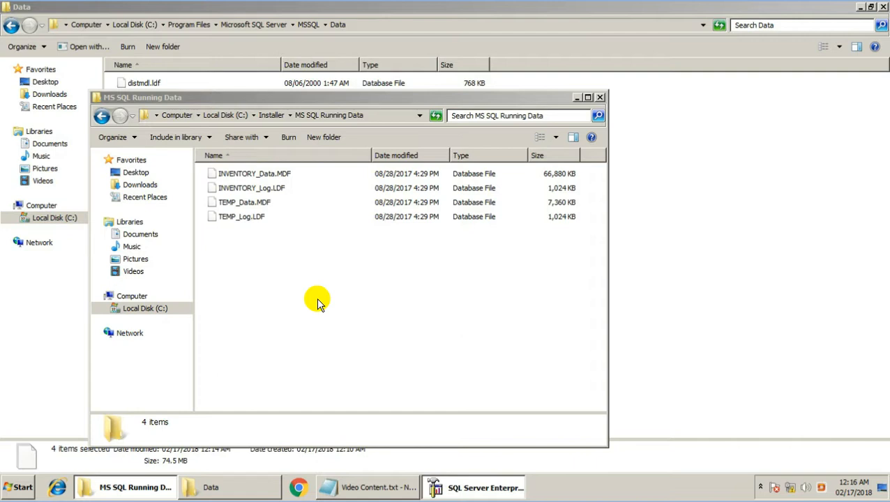
Switch to SQL Server Enterprise Manager, delete the Inventory database, and check the MSSQL\Data folder for its files
click(470, 488)
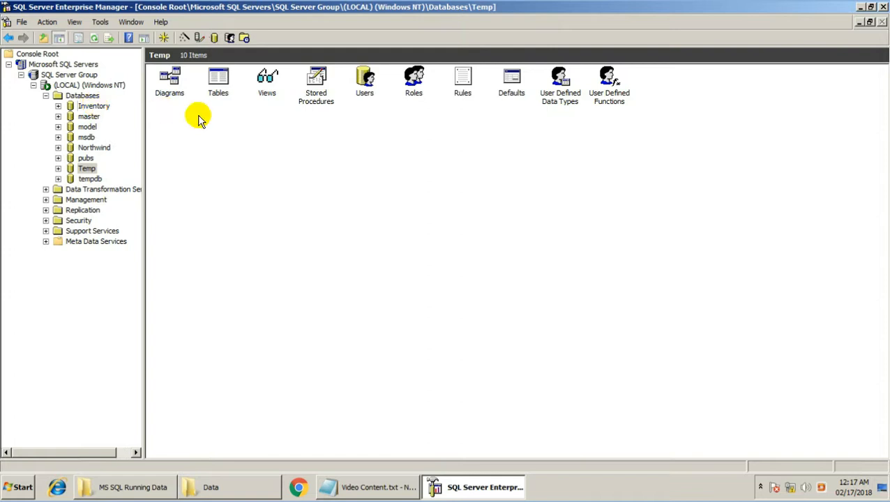
click(349, 226)
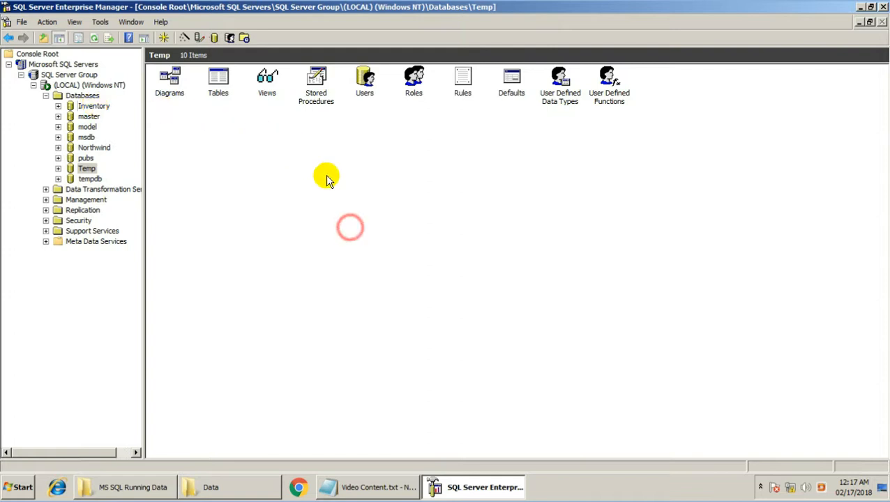
right_click(101, 108)
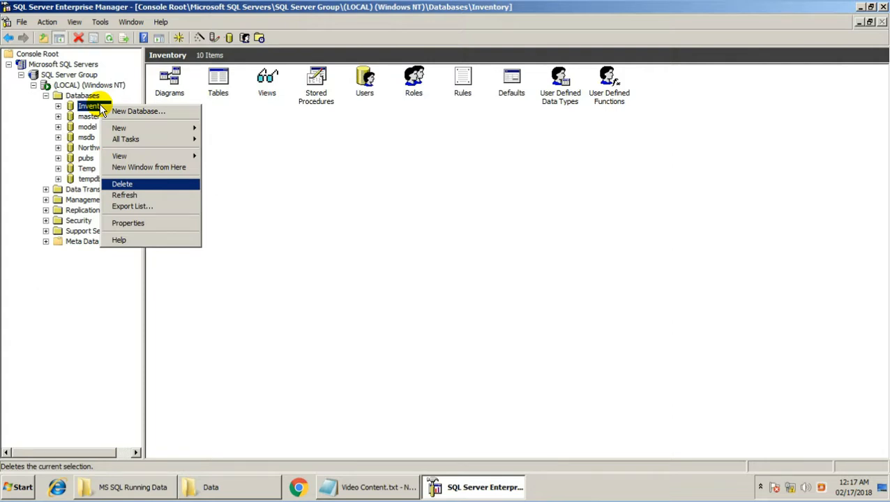
click(136, 184)
click(463, 266)
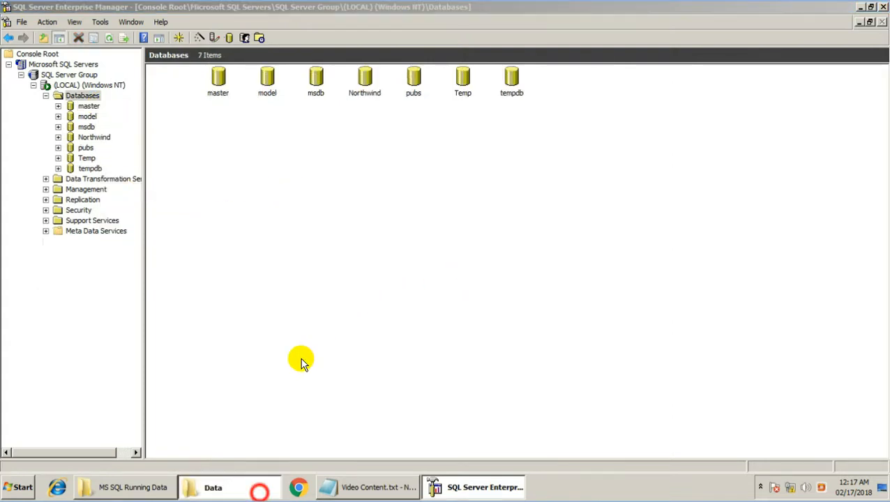
click(259, 490)
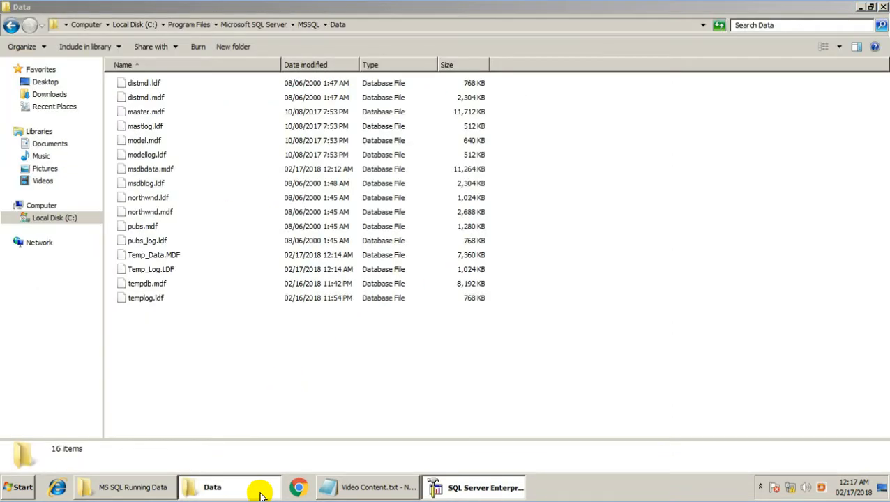
Delete the Temp database including its backup and restore history, and check the MSSQL\Data folder for its files
click(467, 488)
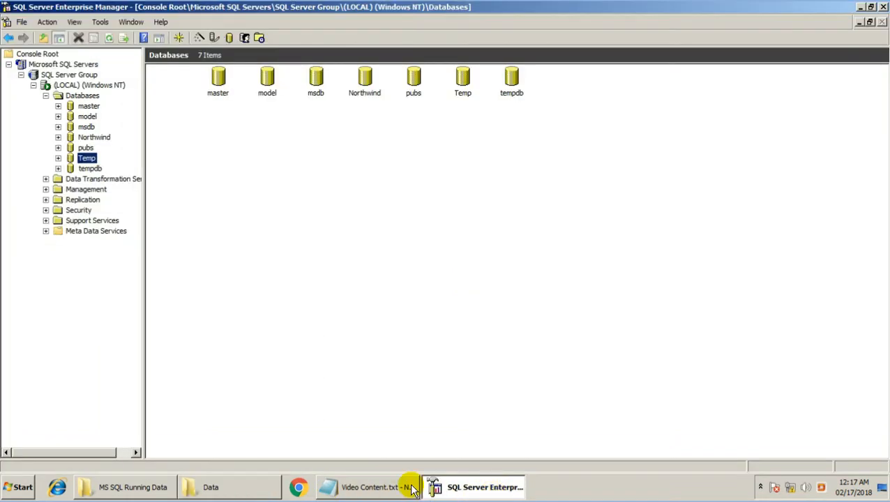
right_click(86, 158)
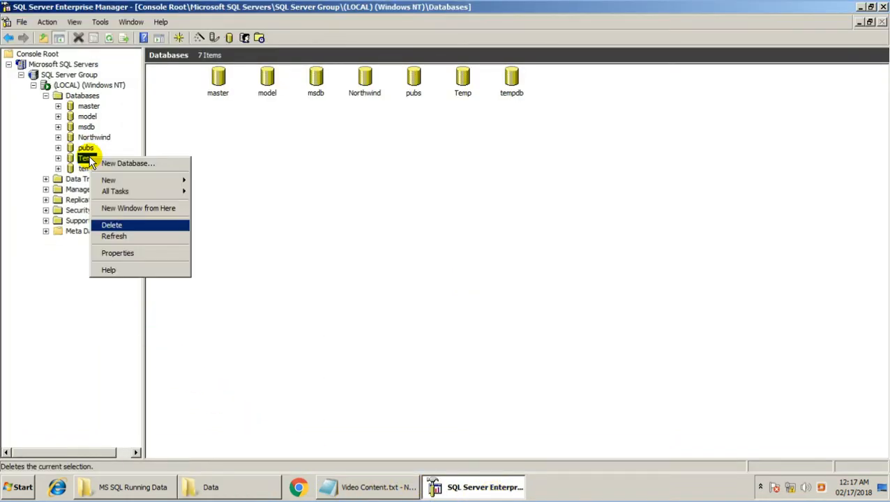
click(139, 225)
click(469, 269)
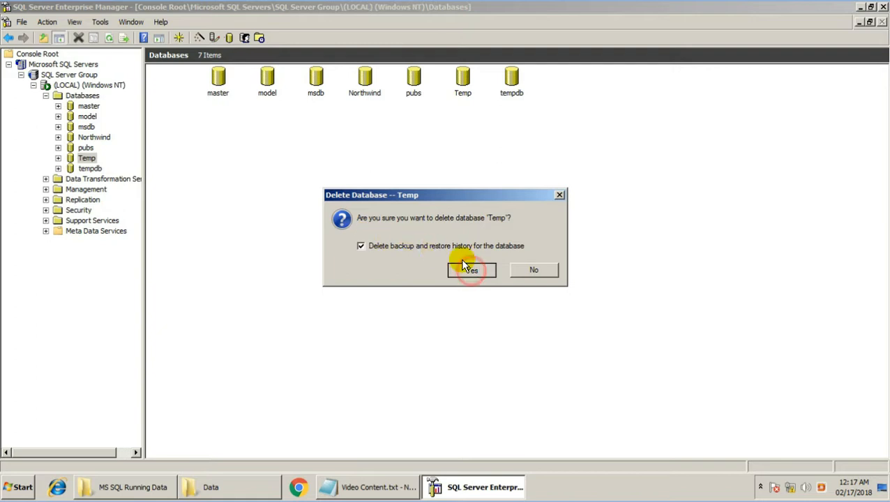
click(244, 491)
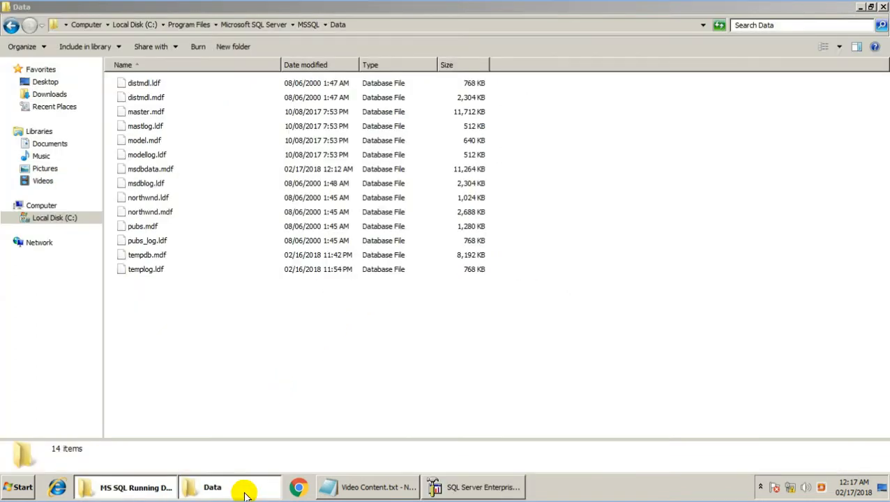
Maximize the MS SQL Running Data folder window and look at the INVENTORY data and log files
click(162, 488)
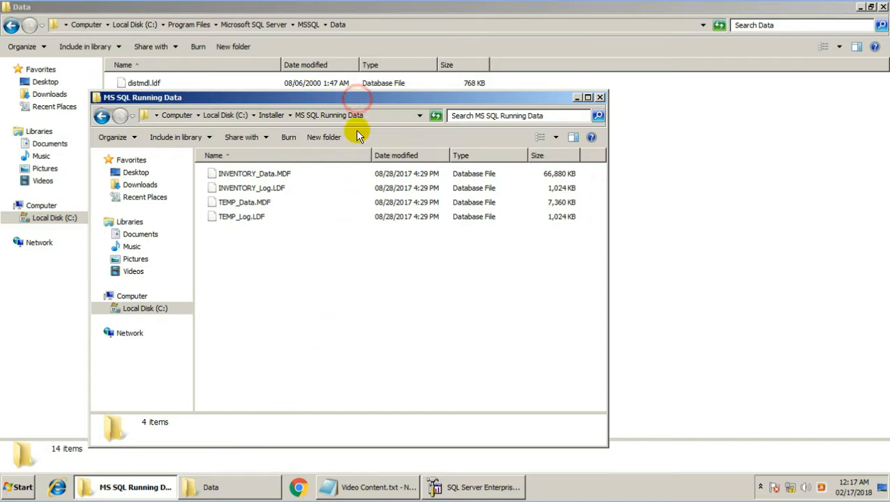
double_click(355, 98)
click(359, 103)
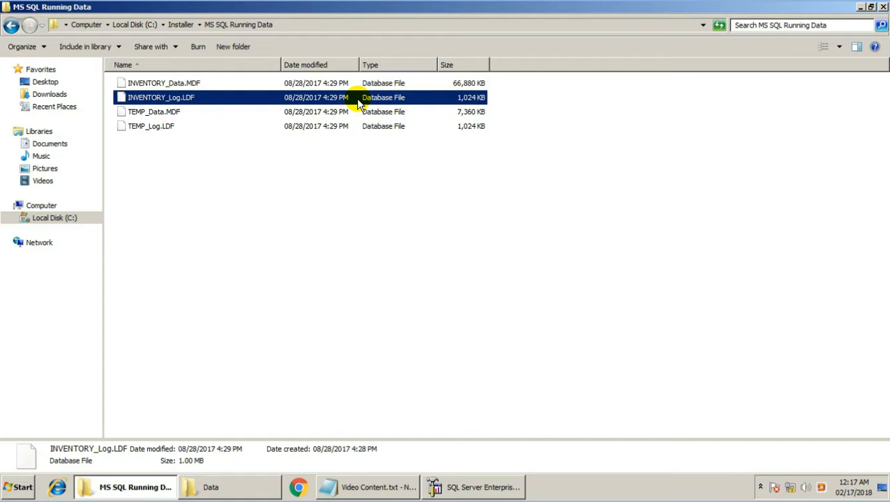
click(189, 83)
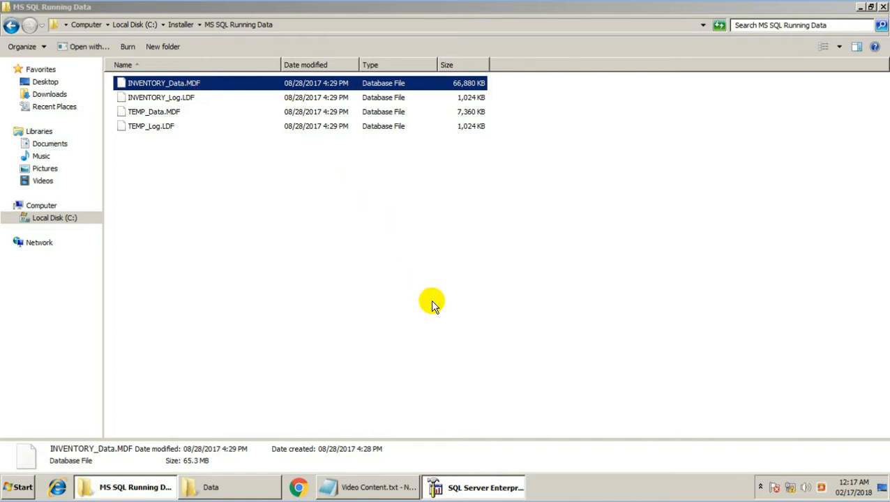
Return to SQL Server Enterprise Manager and look over the remaining databases on the local server, including master and Northwind
click(466, 491)
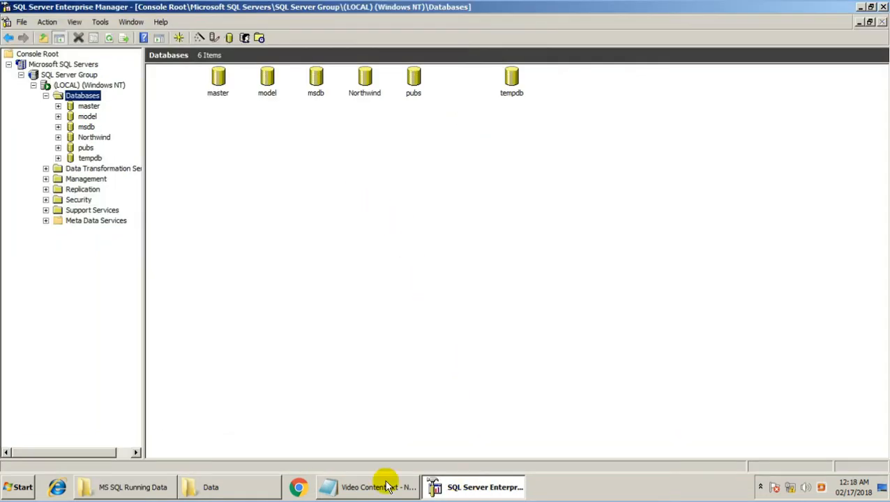
click(88, 106)
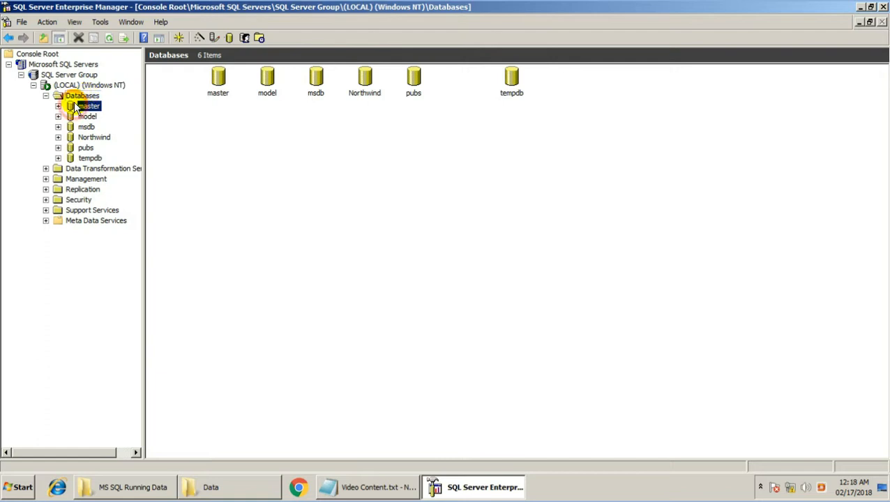
click(74, 107)
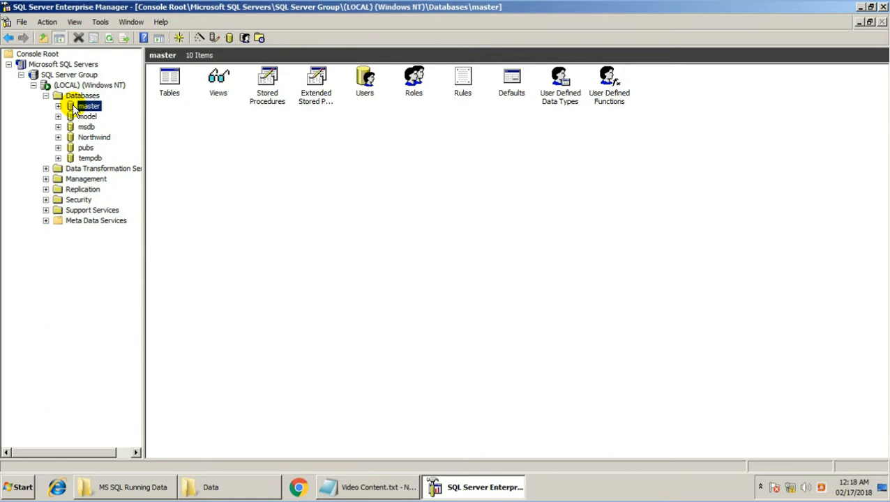
key(n)
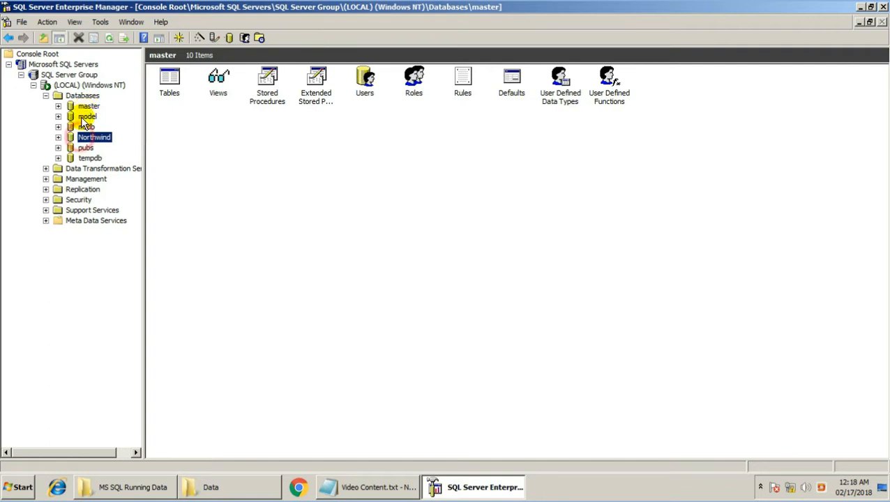
Start attaching a database to the local server, using C:\Installer\MS SQL Running Data\INVENTORY_Data.MDF as its MDF file
click(88, 98)
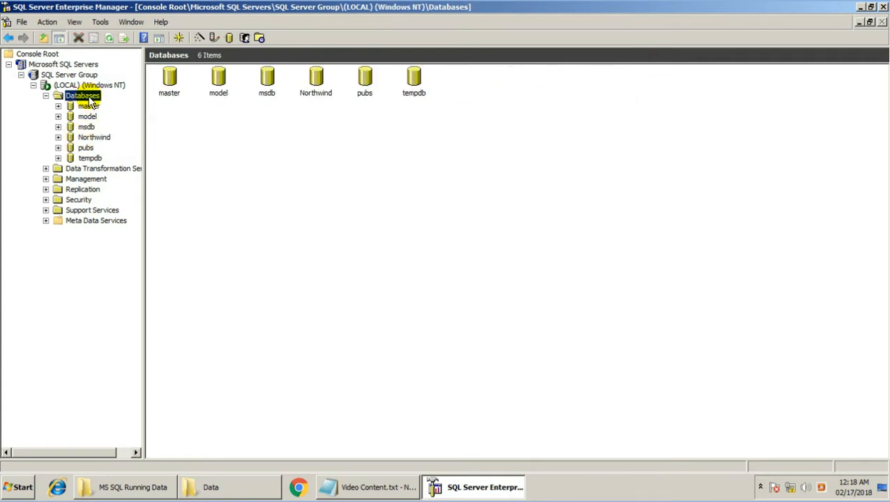
right_click(89, 102)
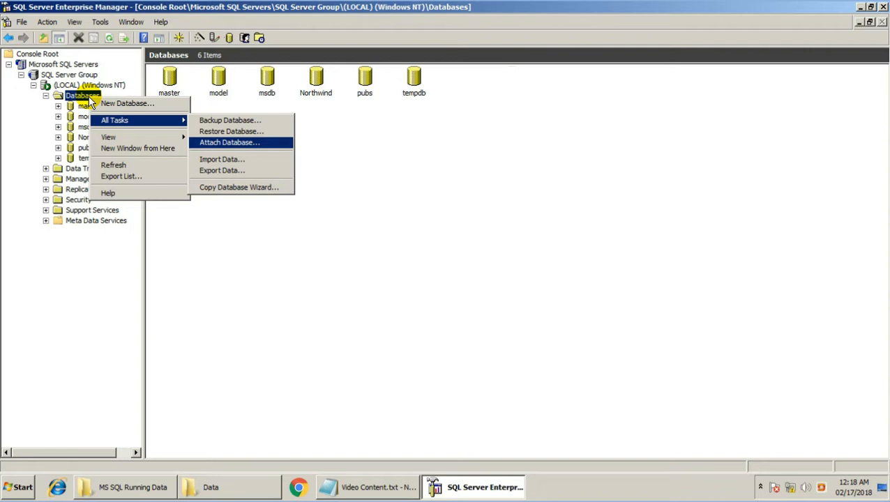
click(230, 143)
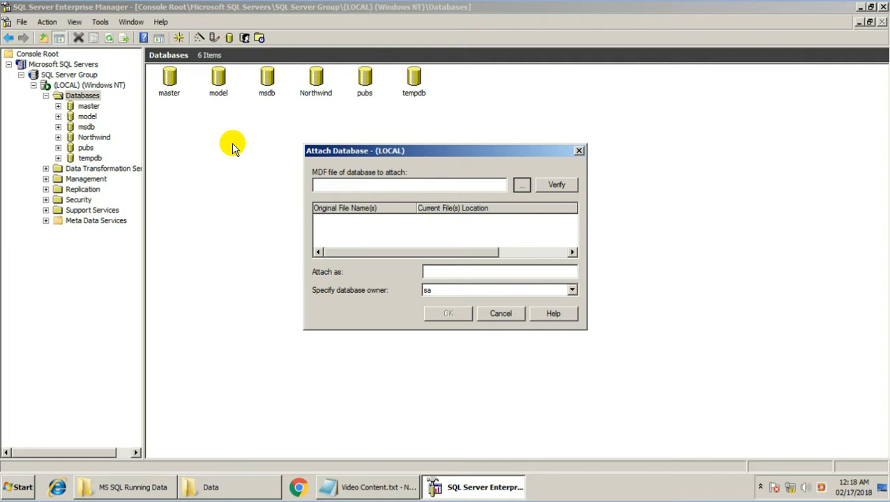
click(522, 185)
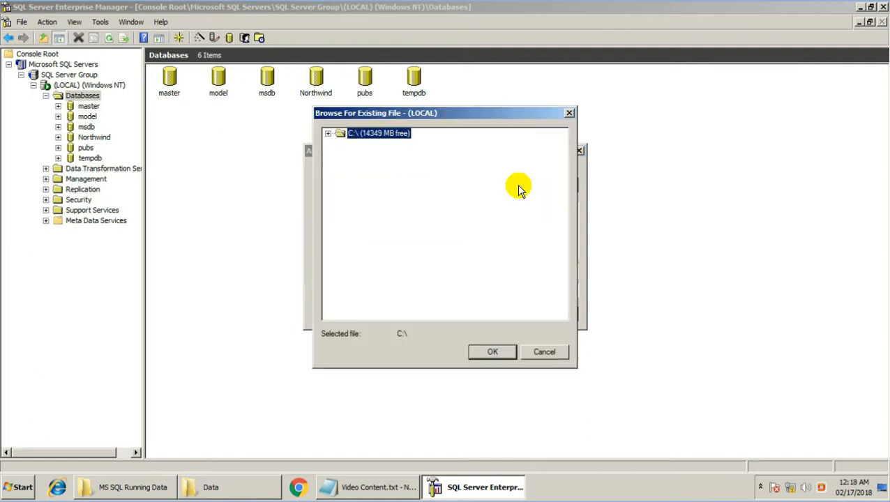
click(328, 133)
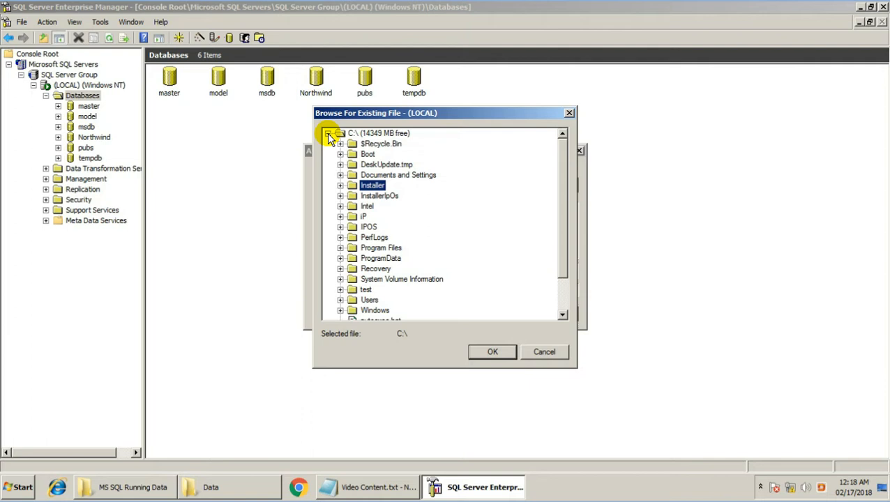
double_click(375, 187)
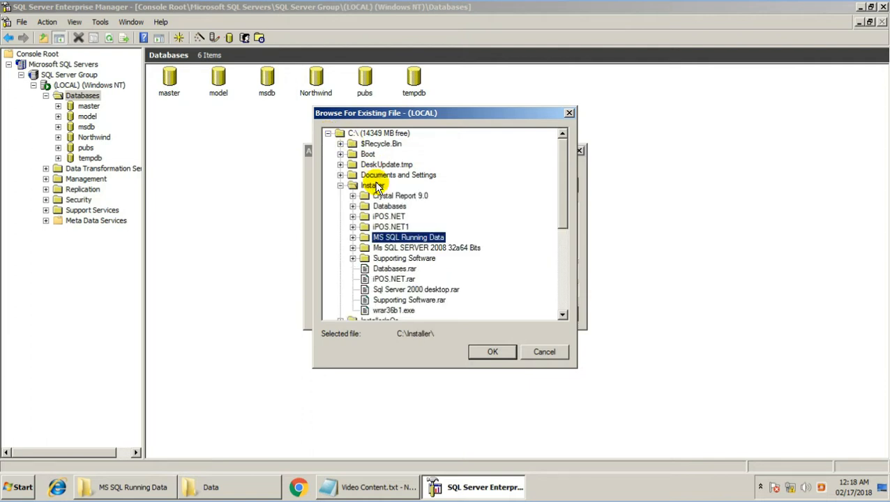
double_click(411, 237)
click(417, 248)
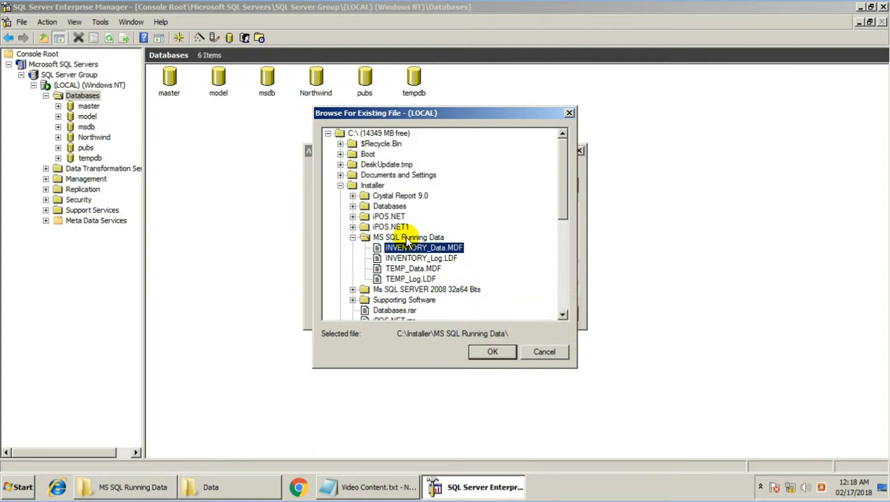
click(493, 351)
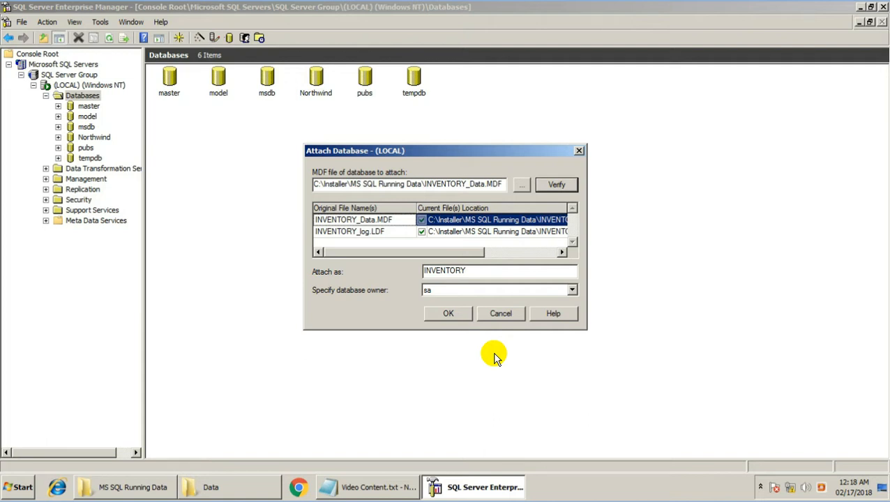
click(388, 230)
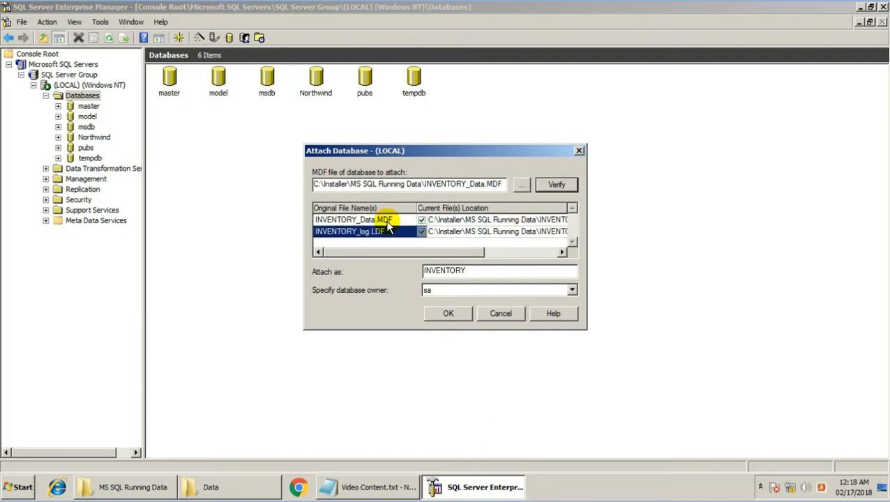
Attach the INVENTORY database from the chosen MDF file with sa as its owner
click(449, 314)
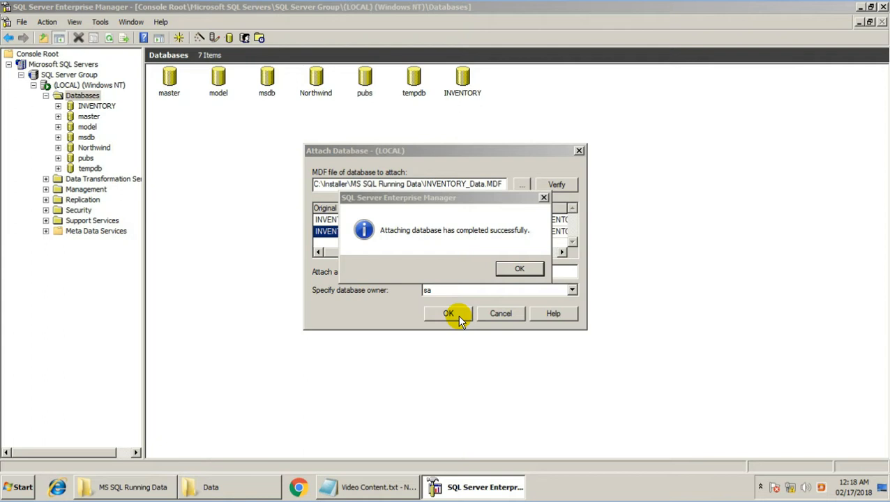
click(458, 316)
click(525, 270)
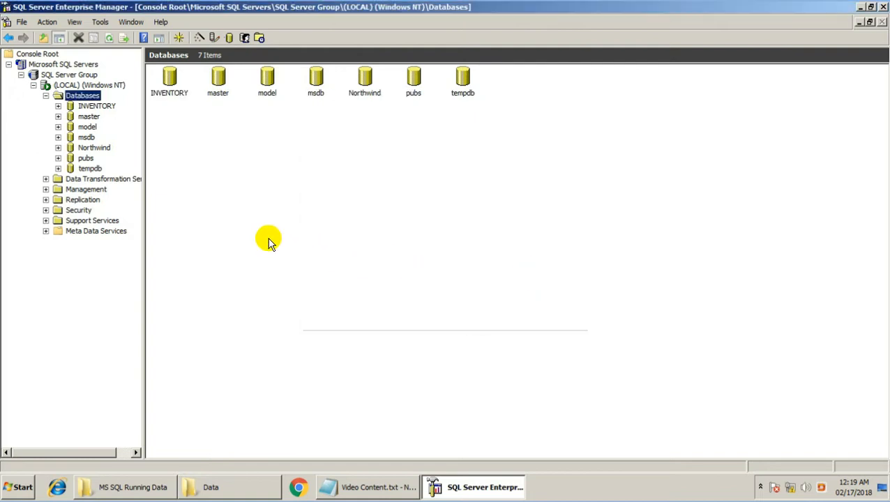
Start attaching another database to the local server and browse to C:\Installer\MS SQL Running Data for its file
right_click(87, 97)
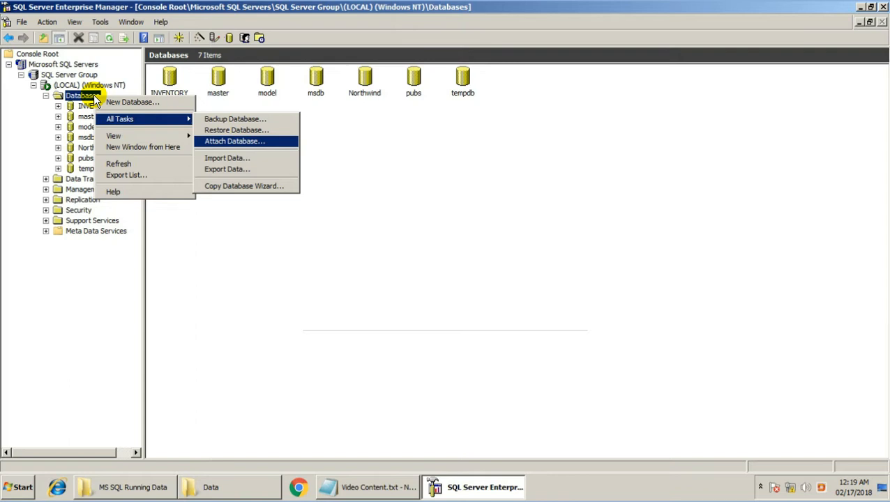
click(247, 140)
click(520, 185)
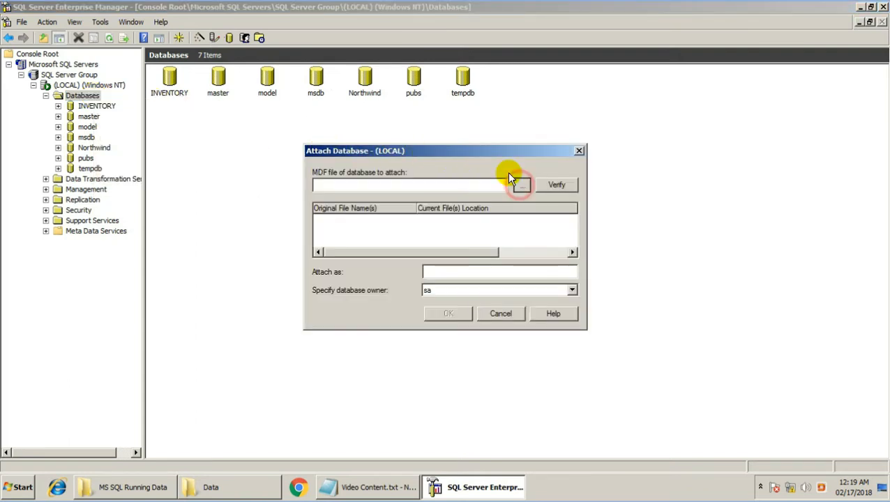
double_click(380, 134)
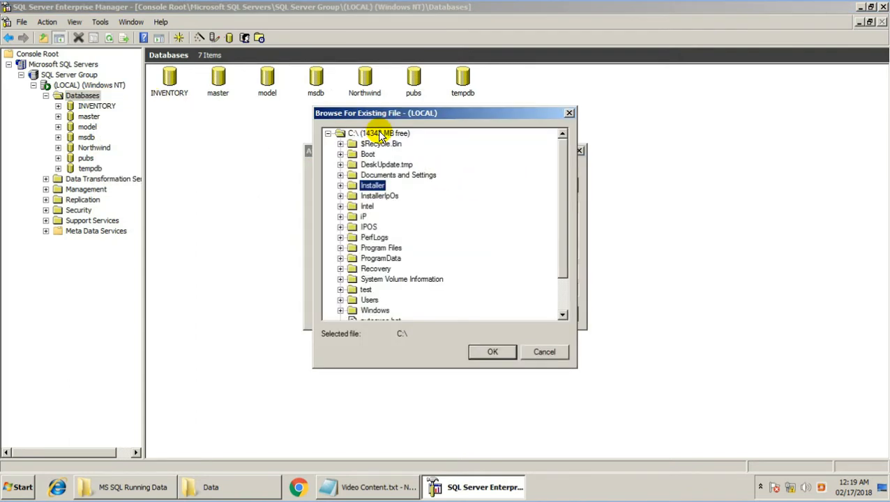
double_click(373, 185)
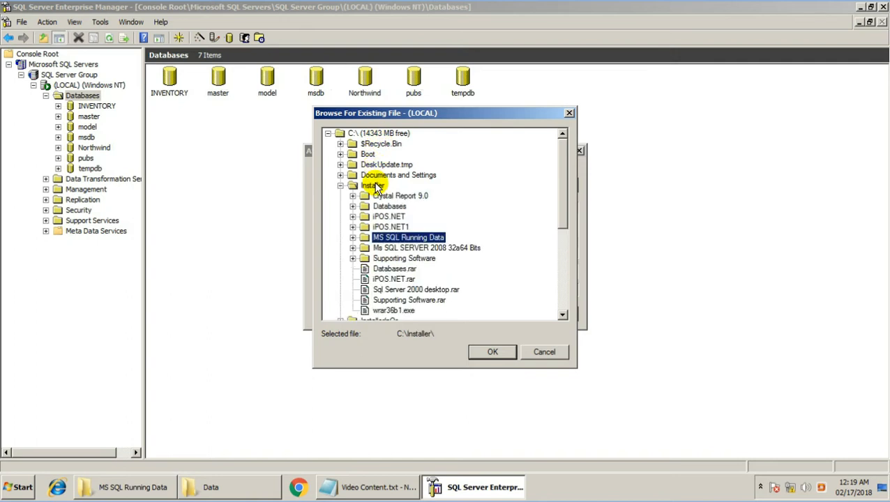
double_click(407, 238)
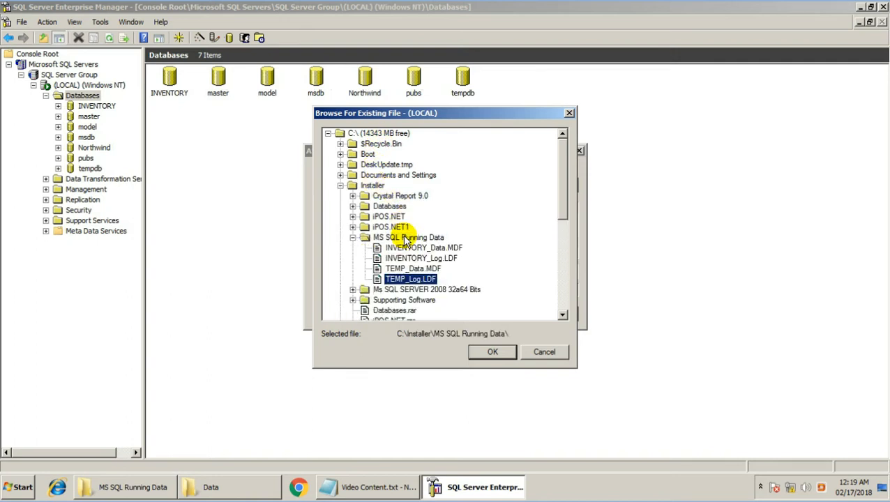
Try to use TEMP_Log.LDF as the file of the database to attach
click(424, 280)
click(493, 352)
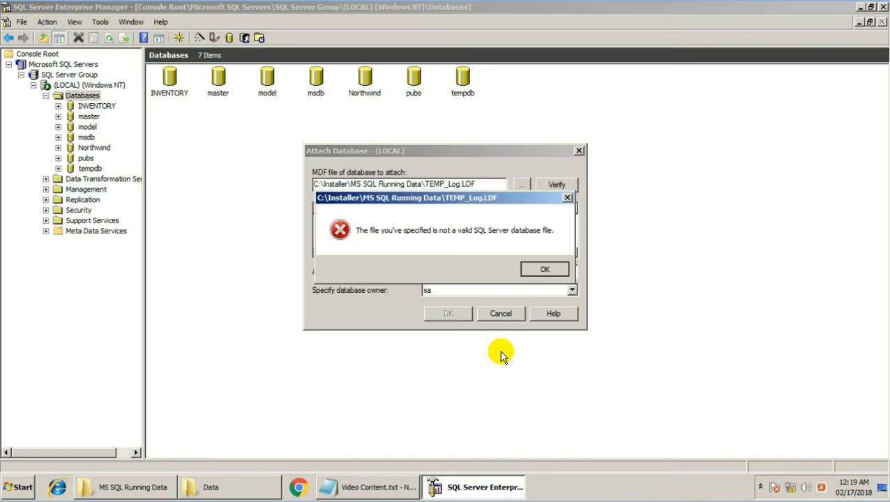
click(541, 271)
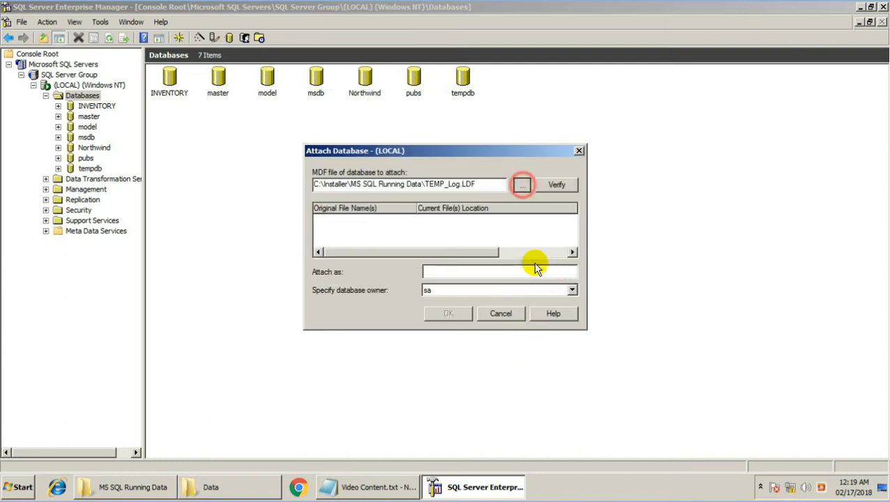
Attach the TEMP database using TEMP_Data.MDF from MS SQL Running Data, and select TEMP in the database tree
click(522, 184)
click(432, 271)
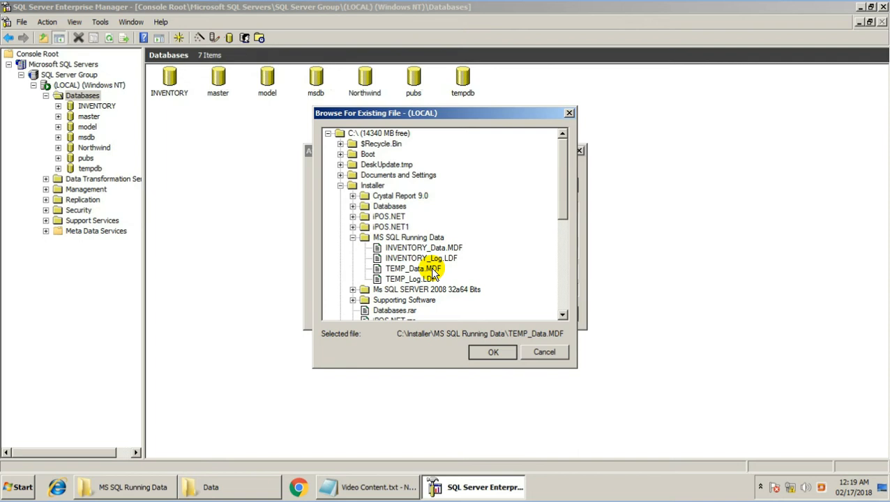
click(485, 352)
click(461, 313)
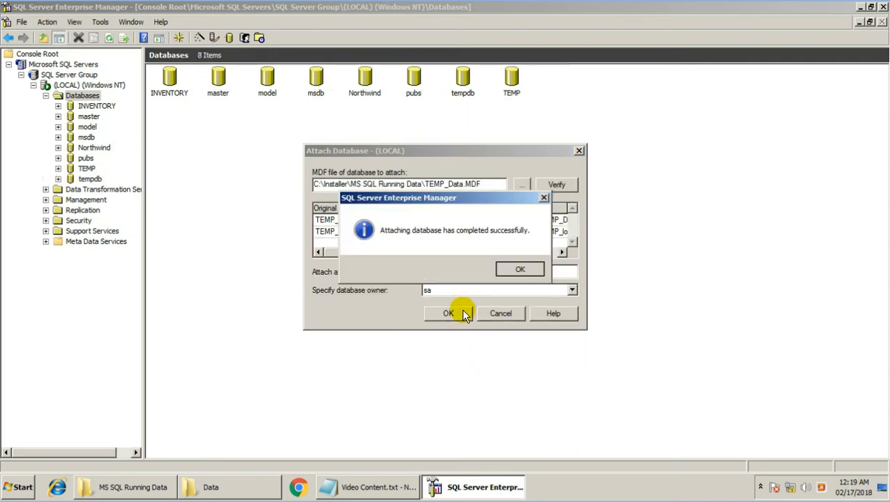
click(522, 269)
double_click(85, 168)
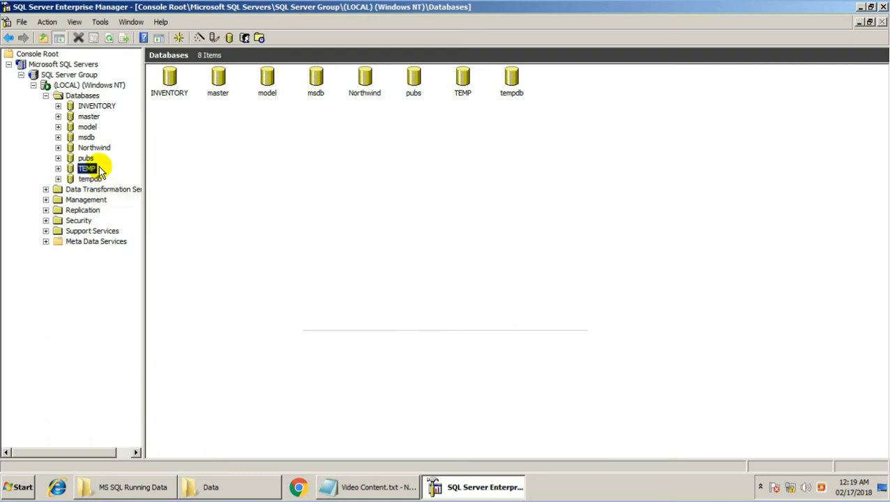